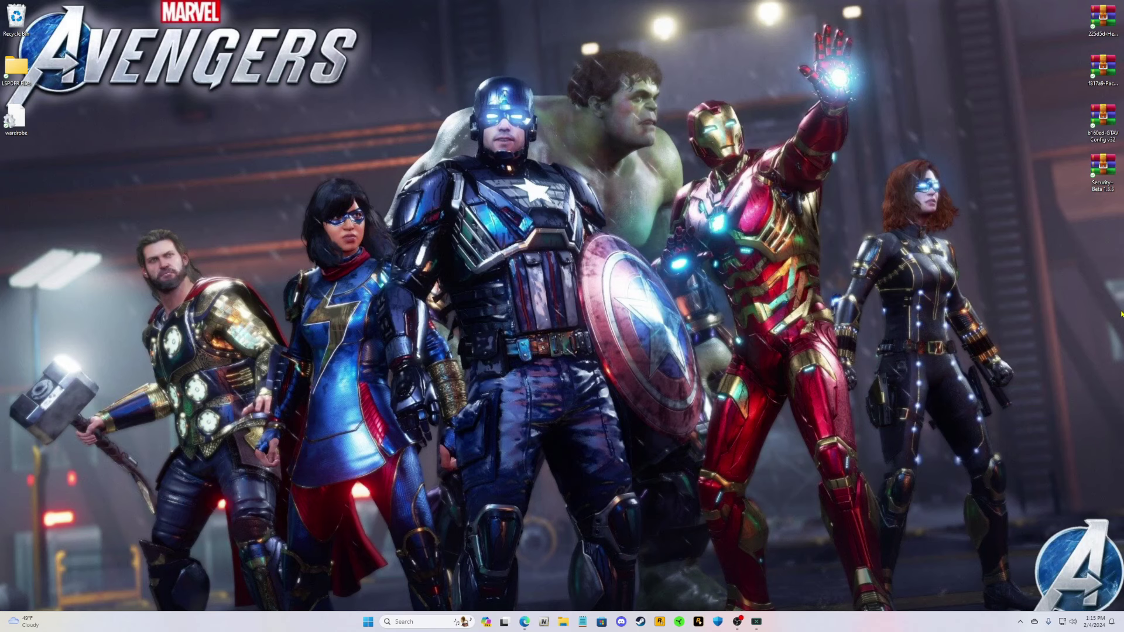
- Switch to the web browser and review the HeapAdjuster, Packfile Limit Adjuster and Gameconfig download pages, closing each one
left_click_drag(895, 2, 1068, 259)
left_click(1068, 257)
left_click(525, 621)
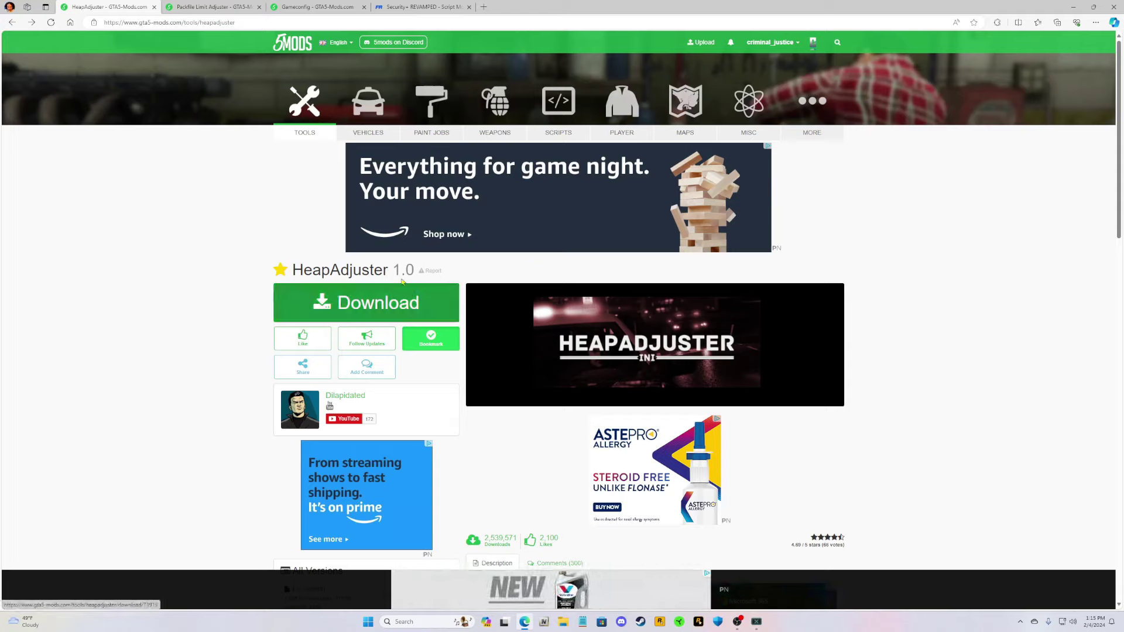
left_click(154, 7)
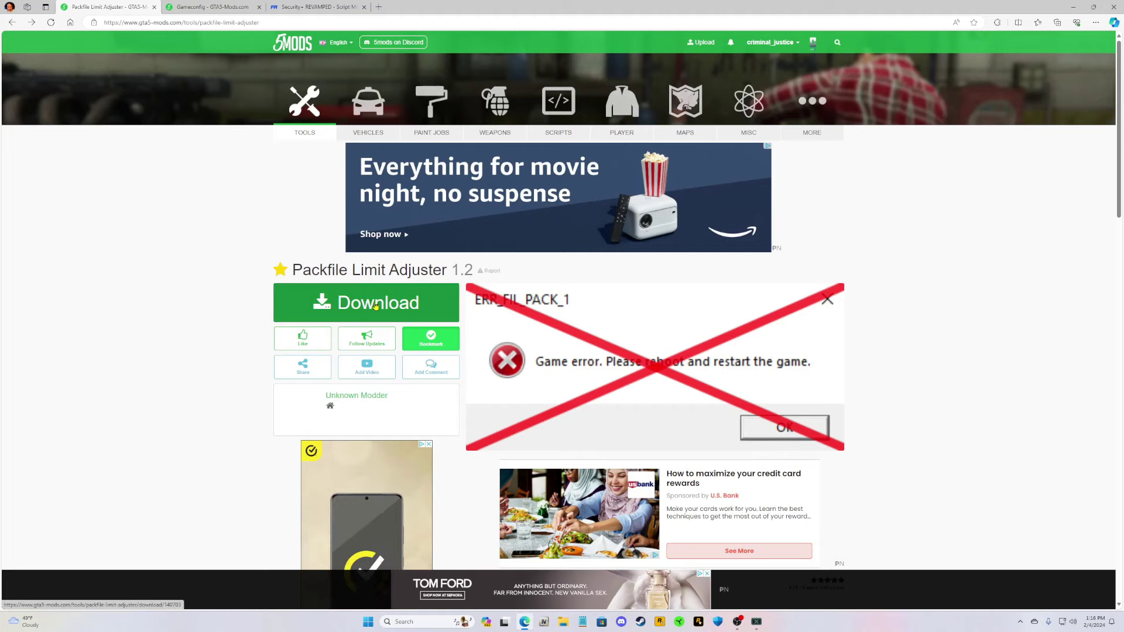
left_click(155, 7)
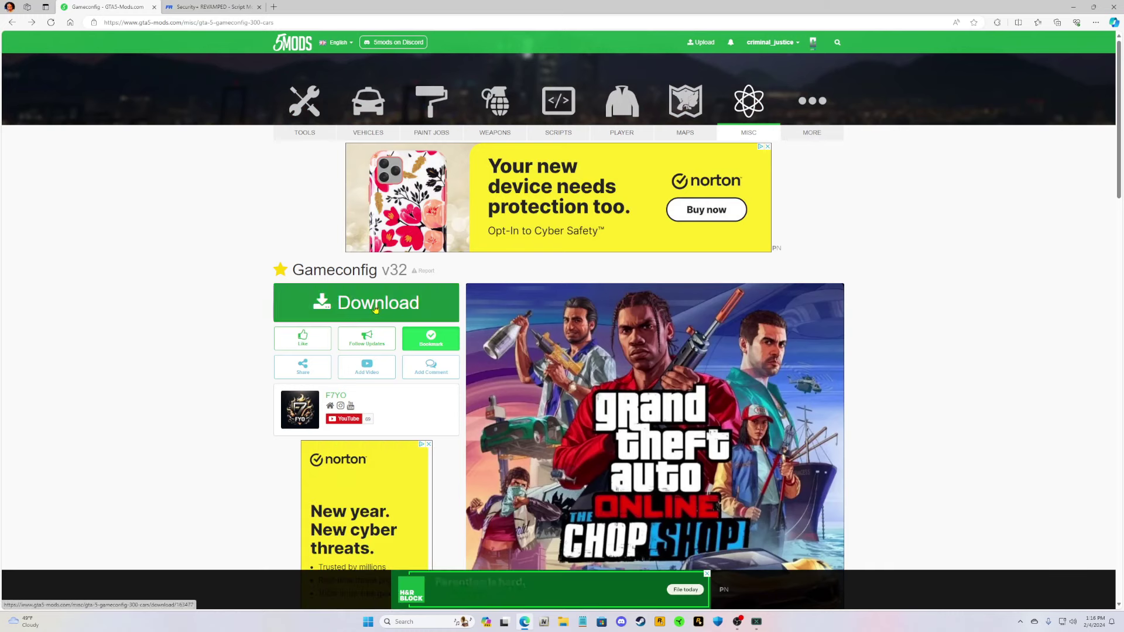
left_click(154, 7)
- Examine the Security+ REVAMPED page's author, external requirements, file information and the screenshot showing the original creator's permission
scroll(535, 272, "down", 3)
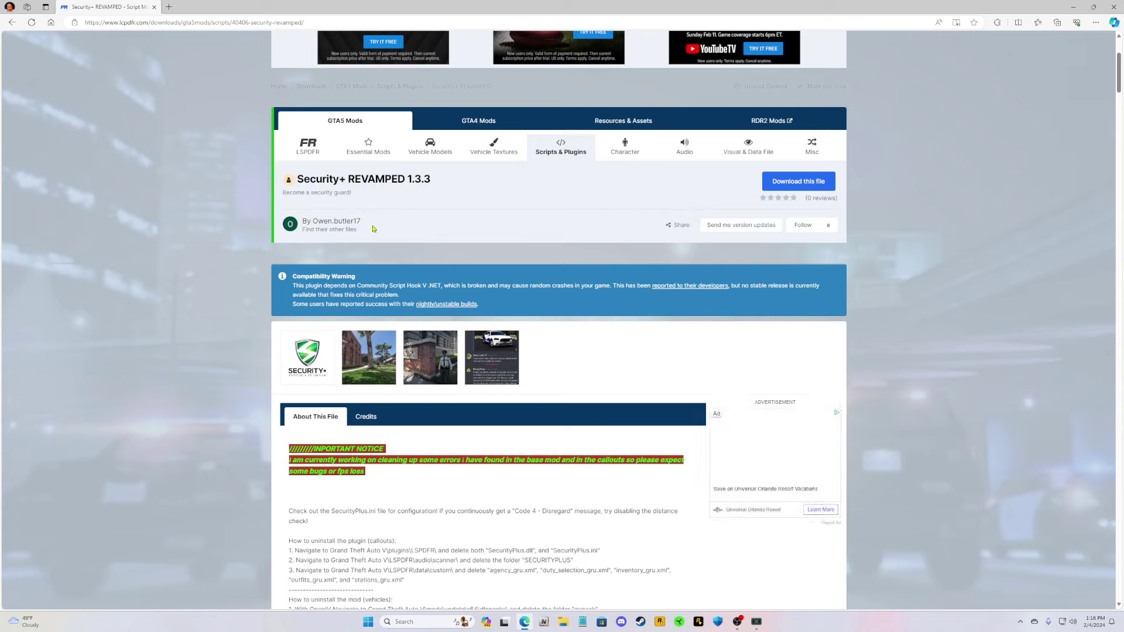
left_click_drag(371, 225, 321, 222)
mouse_move(320, 222)
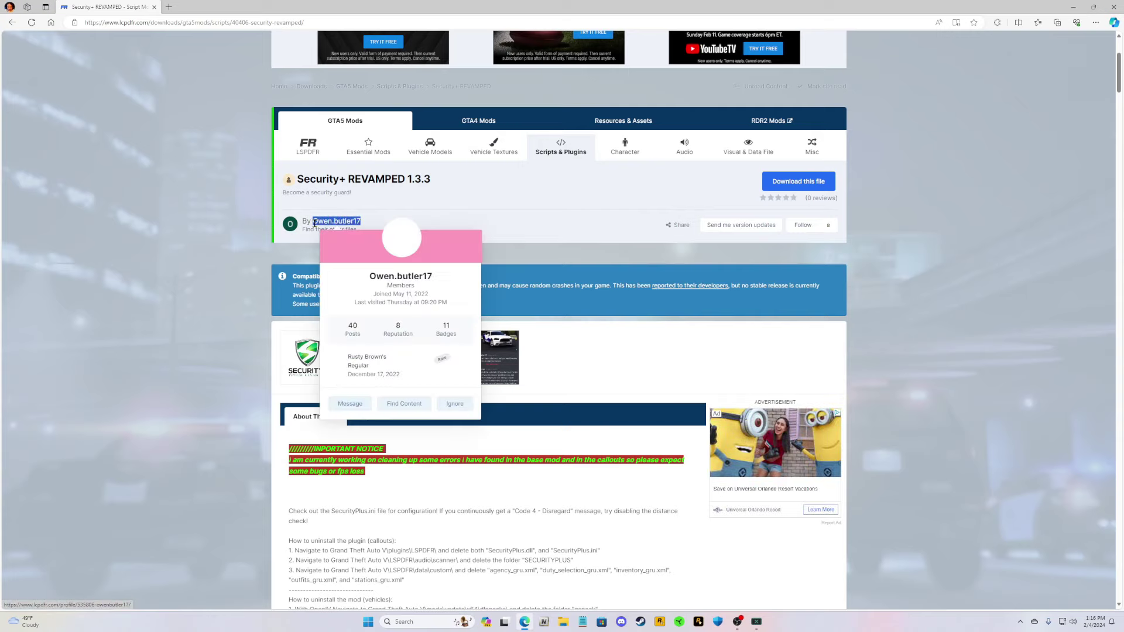
left_click(511, 222)
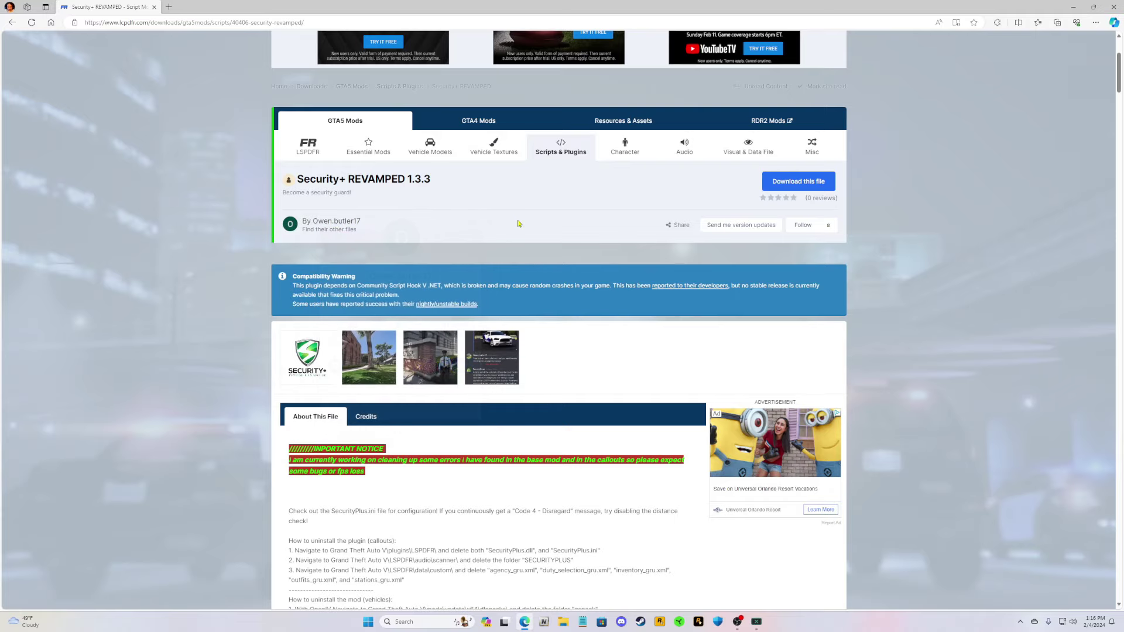
scroll(600, 277, "down", 10)
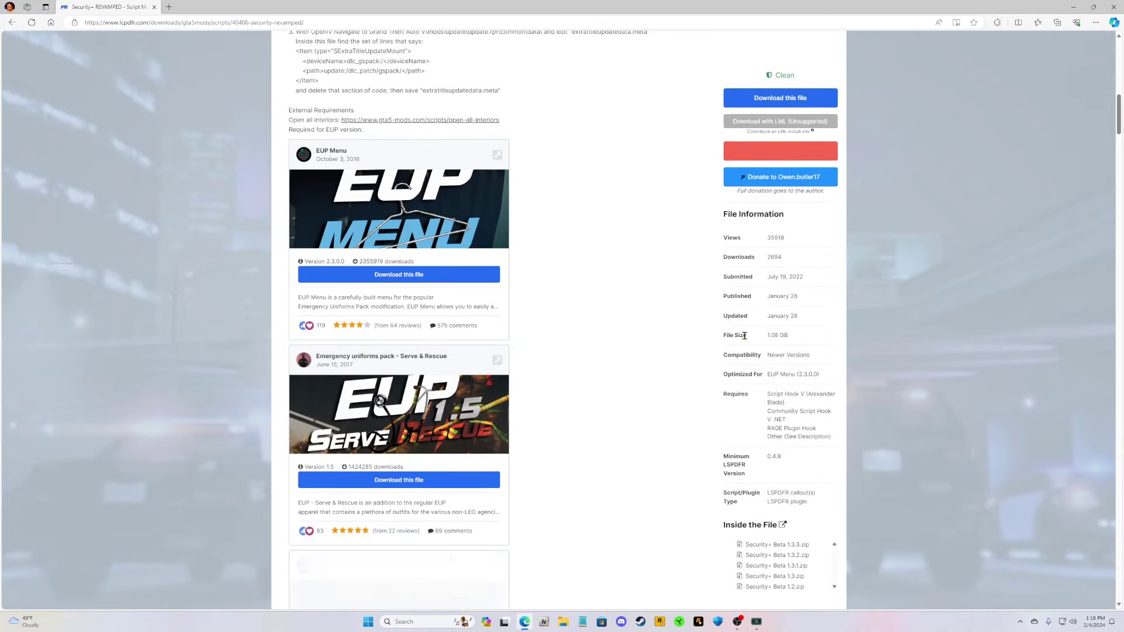
scroll(770, 363, "up", 4)
scroll(767, 363, "down", 4)
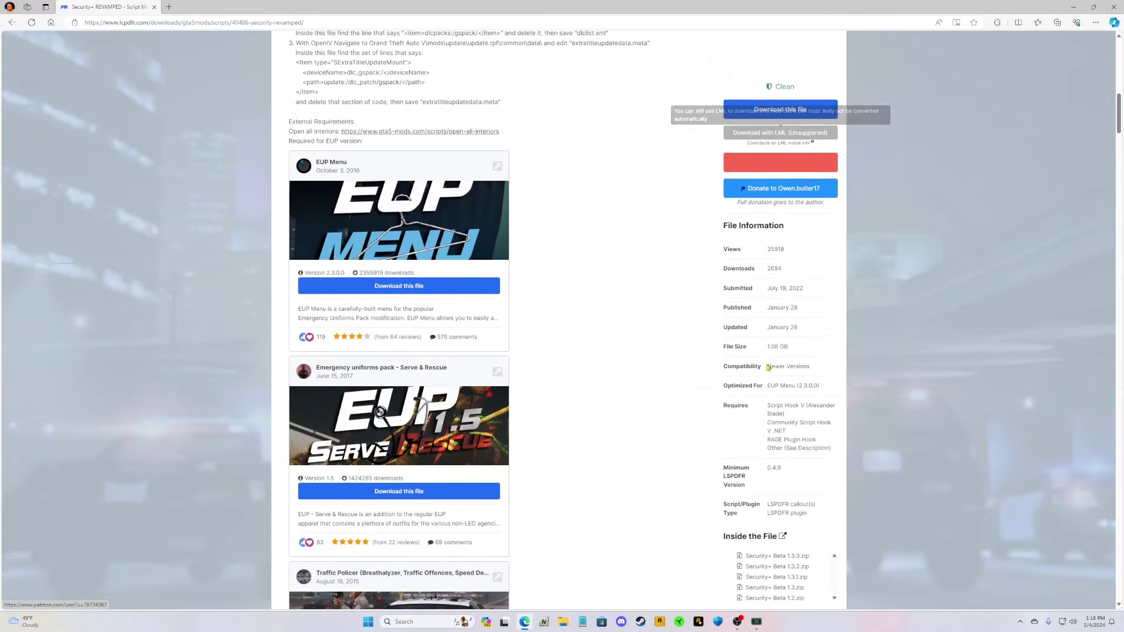
scroll(571, 327, "up", 10)
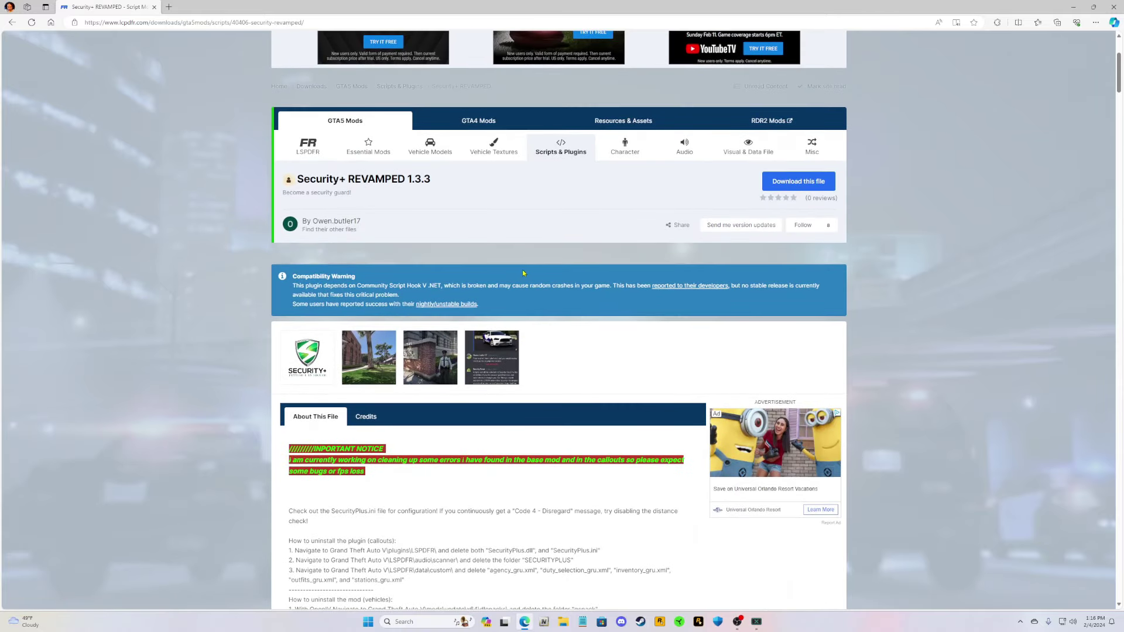
scroll(508, 253, "up", 2)
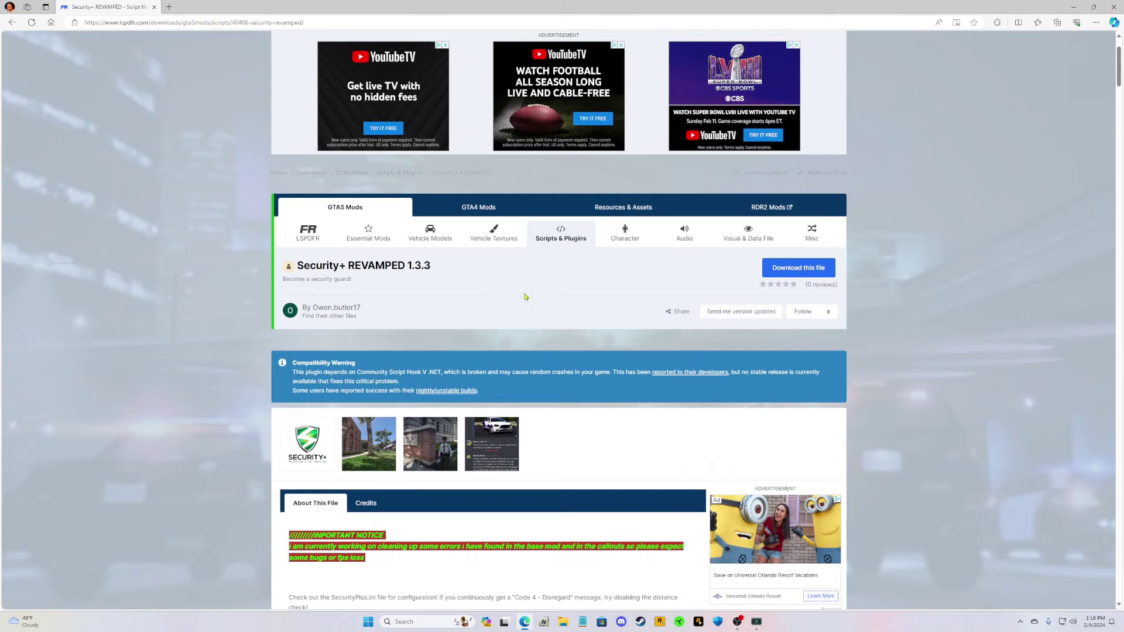
left_click(505, 428)
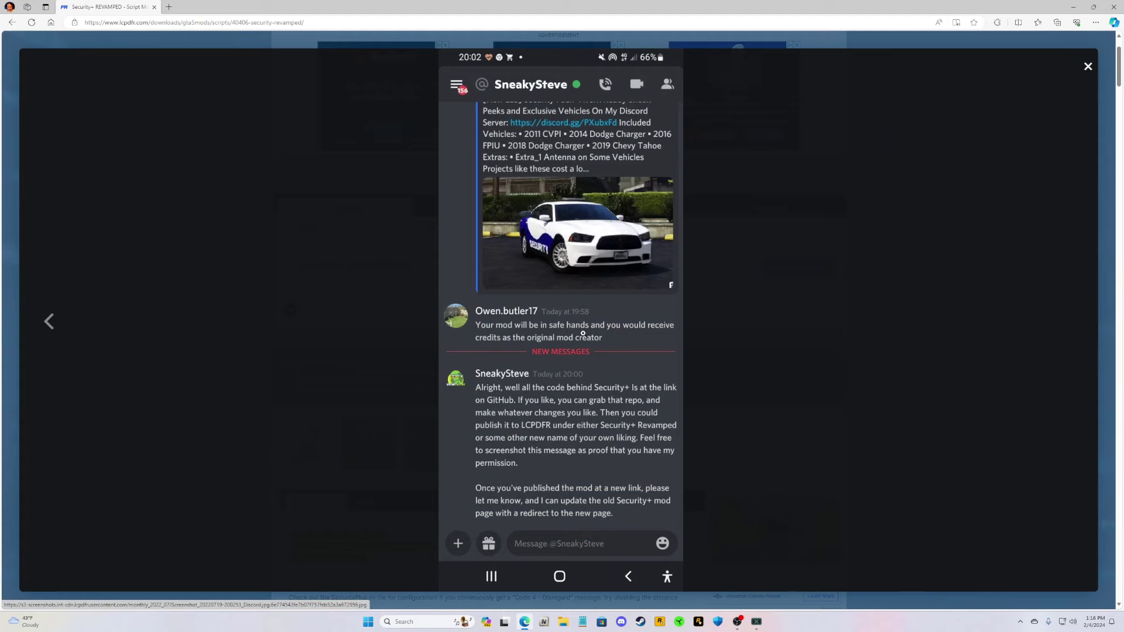
left_click(1088, 66)
- View the download list for Security+ REVAMPED, check the main file Security+ Beta 1.3.3.zip, and close the list
left_click(806, 268)
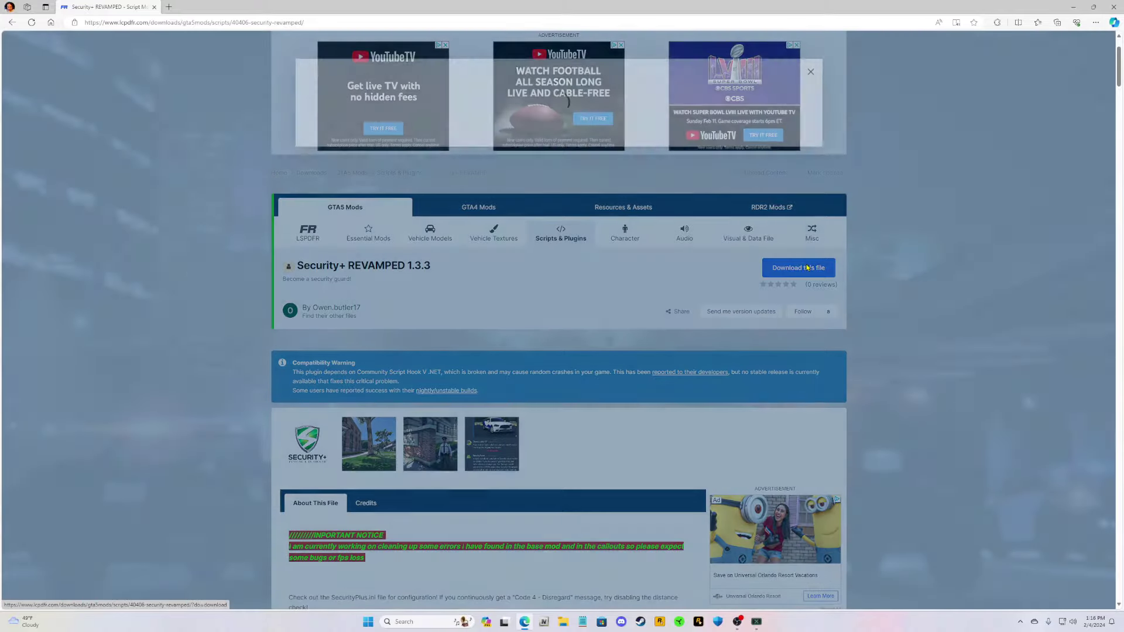
left_click(775, 184)
left_click_drag(410, 141, 304, 141)
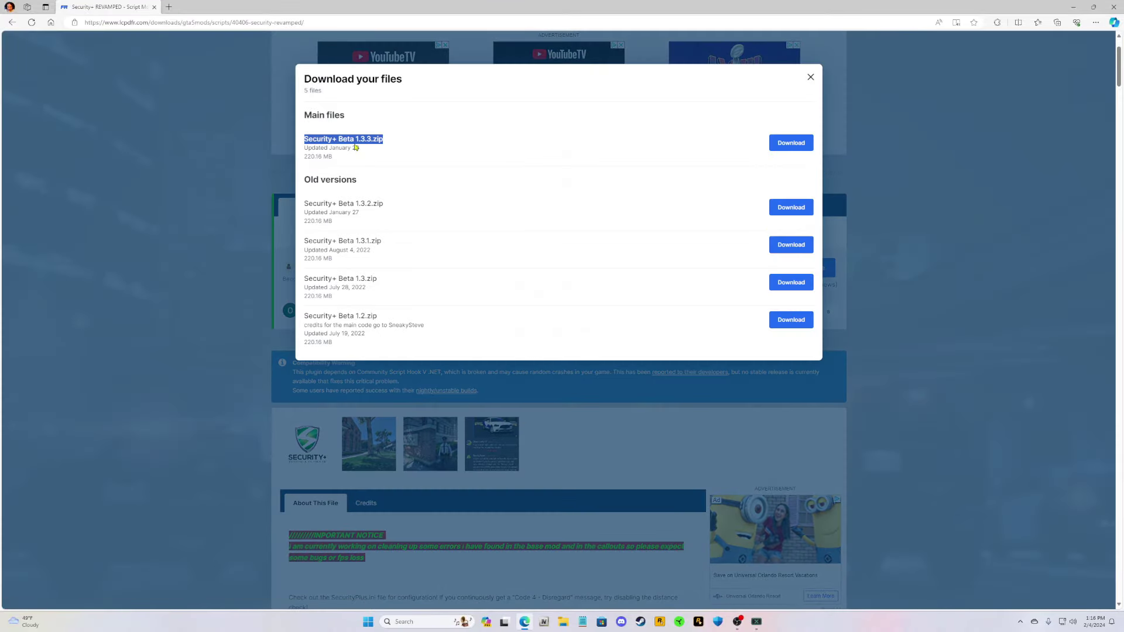
left_click(371, 146)
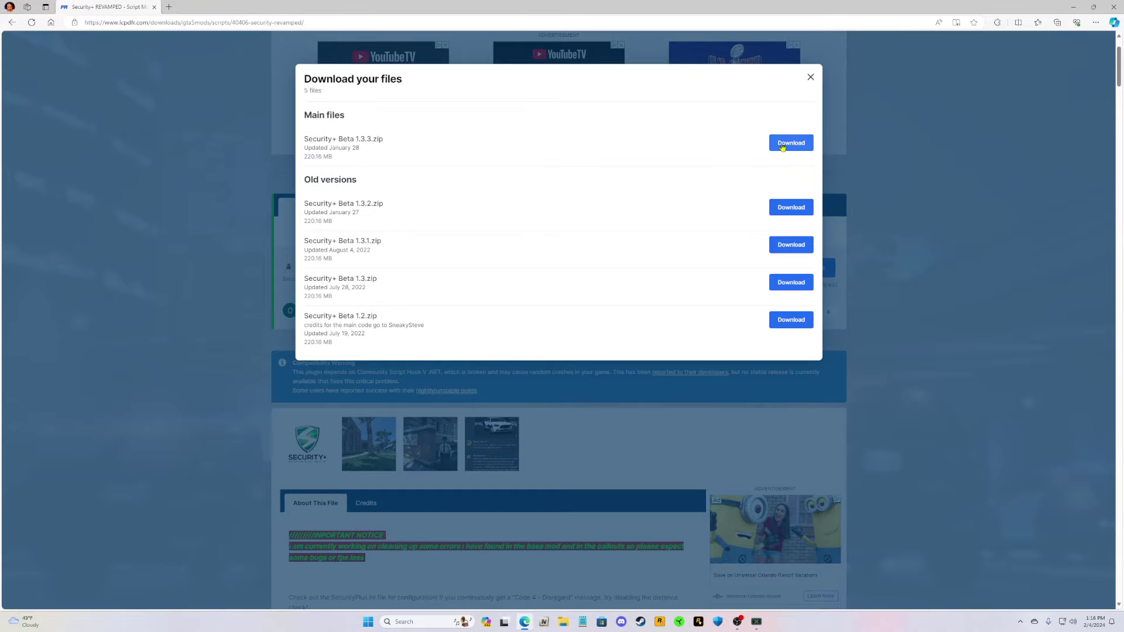
left_click(812, 82)
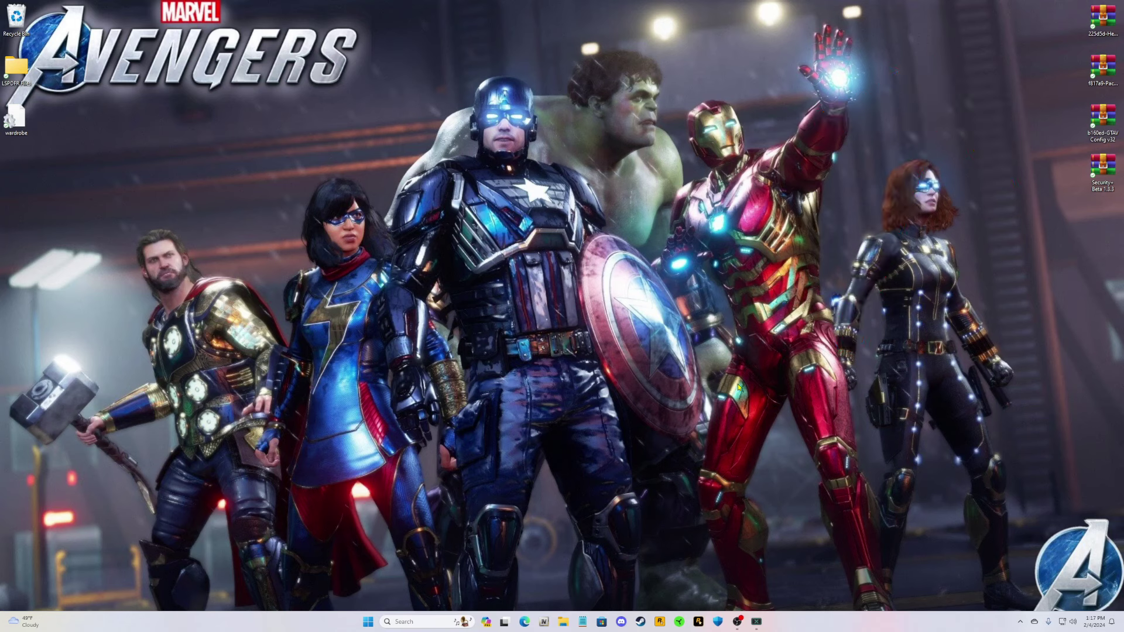
- Open the Grand Theft Auto V folder in File Explorer and place its window clear of the desktop archives
right_click(563, 621)
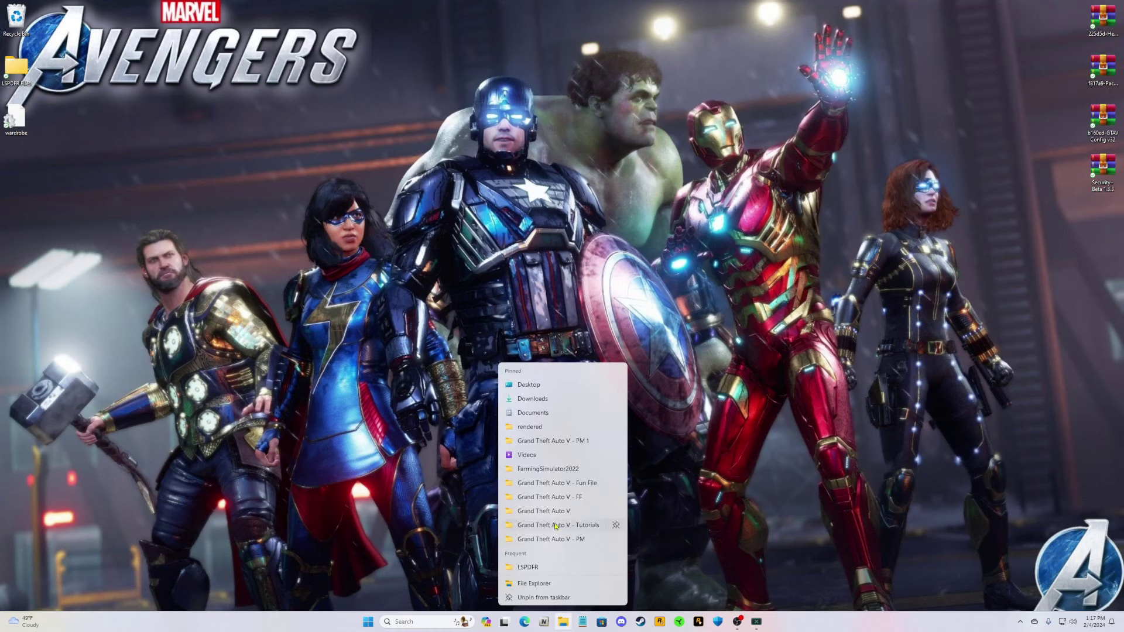
left_click(542, 509)
left_click_drag(332, 34, 336, 73)
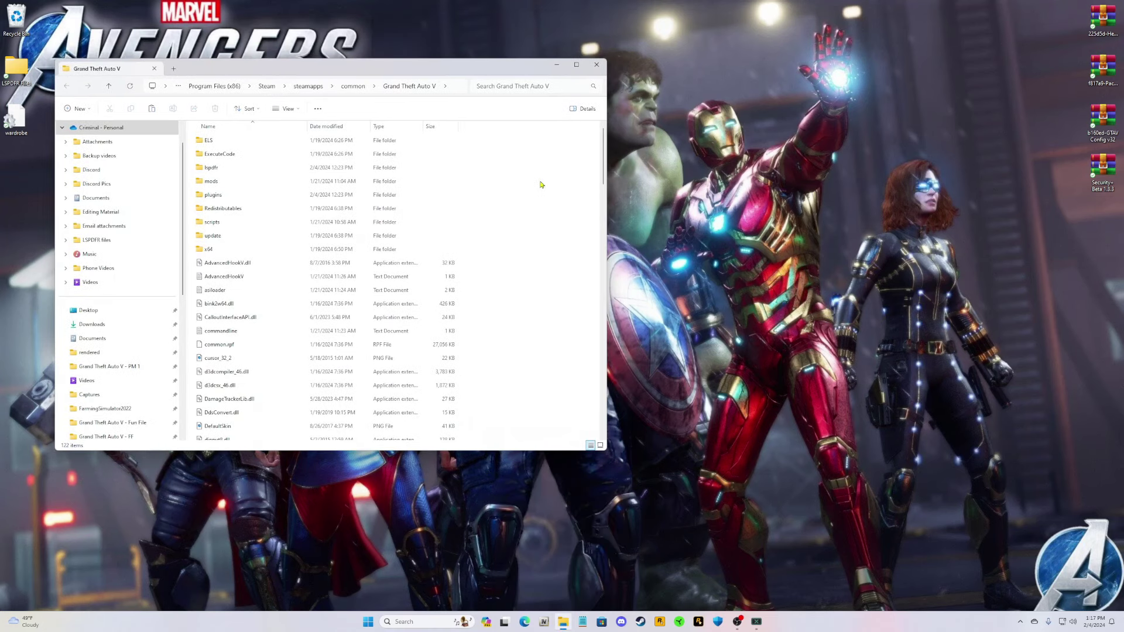
left_click_drag(427, 75, 421, 74)
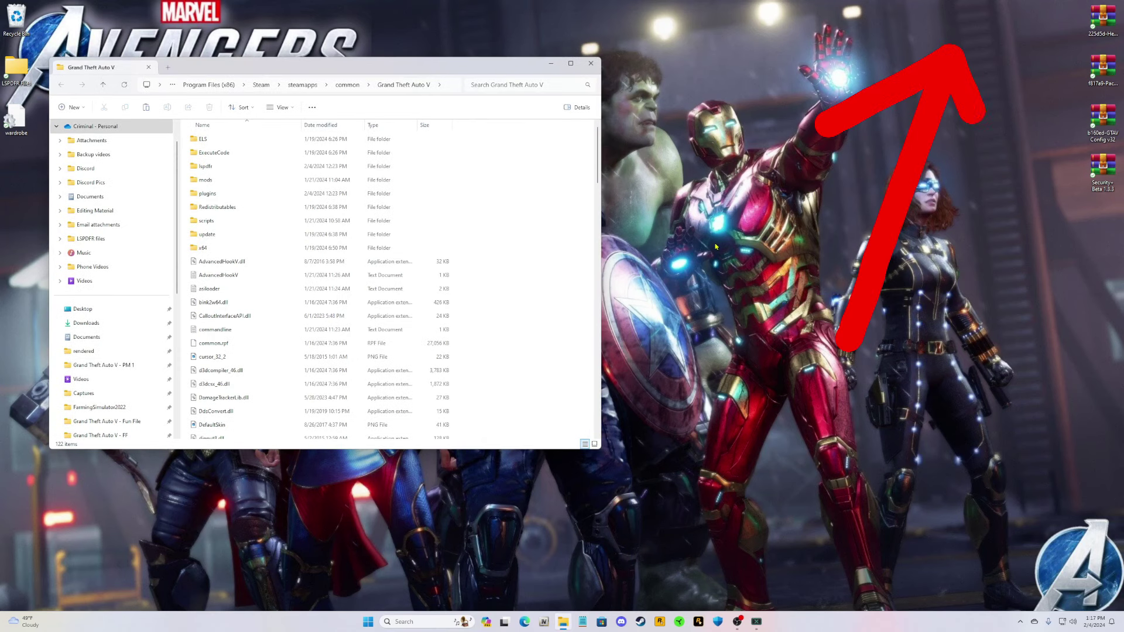
left_click_drag(397, 76, 371, 71)
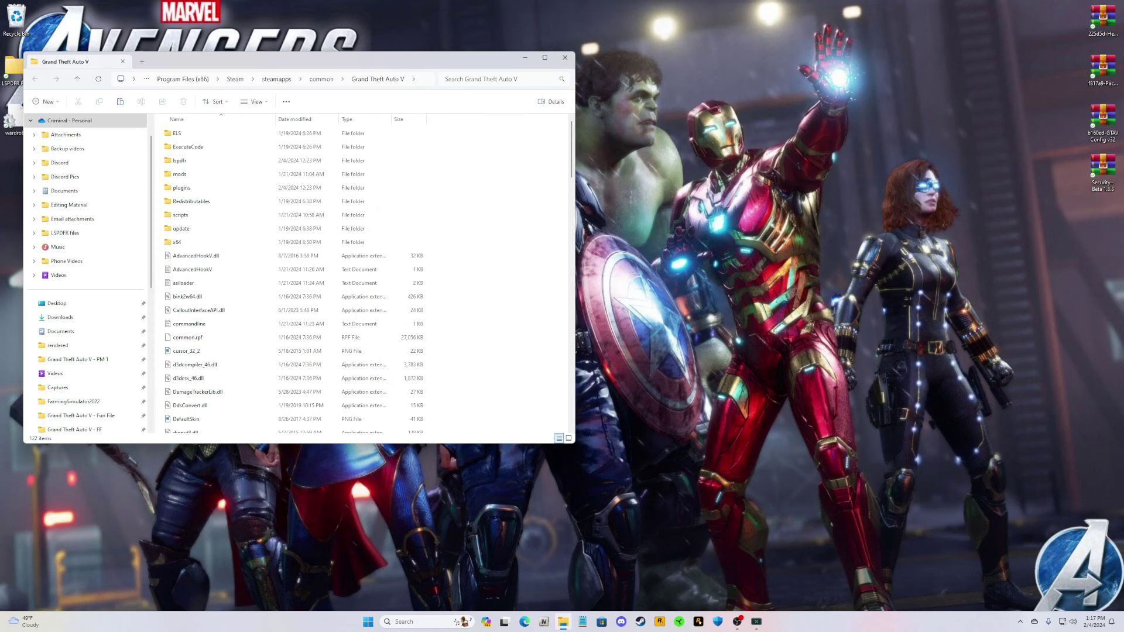
- Copy HeapAdjuster.asi and HeapAdjuster.ini from the HeapAdjuster archive into the Grand Theft Auto V folder, replacing the existing files
left_click(1110, 28)
double_click(1110, 27)
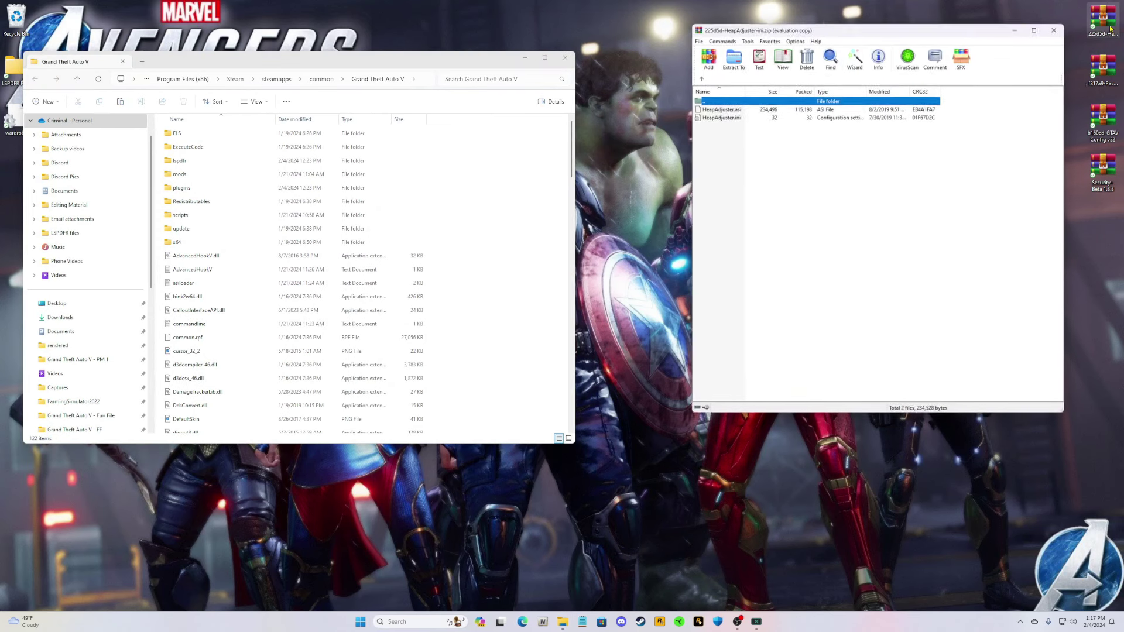
left_click_drag(975, 248, 543, 362)
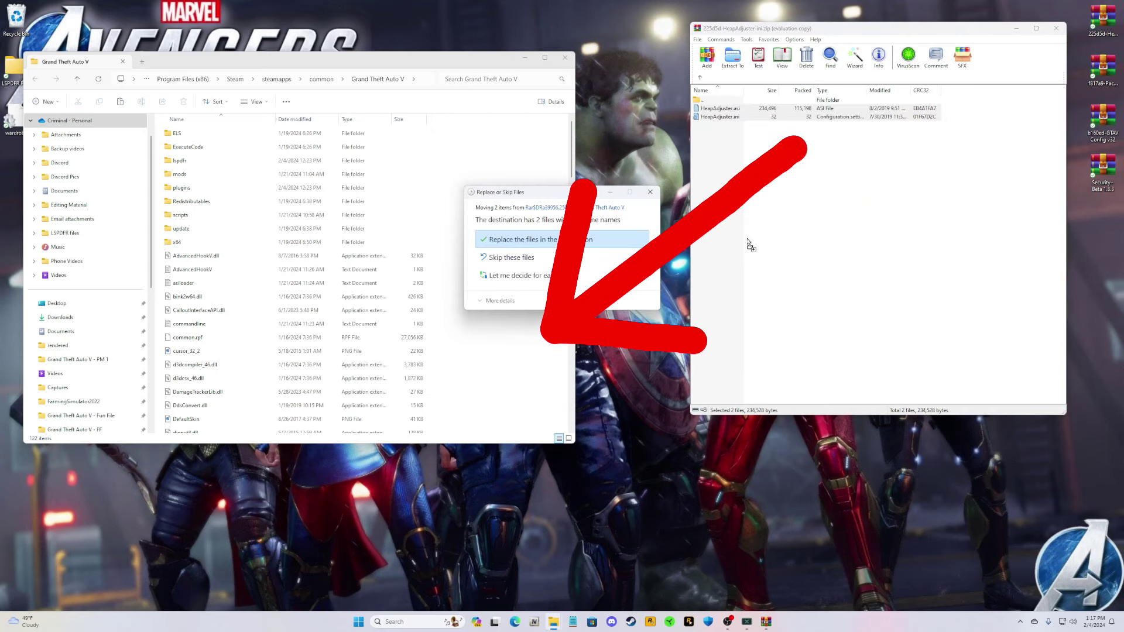
left_click_drag(551, 197, 500, 189)
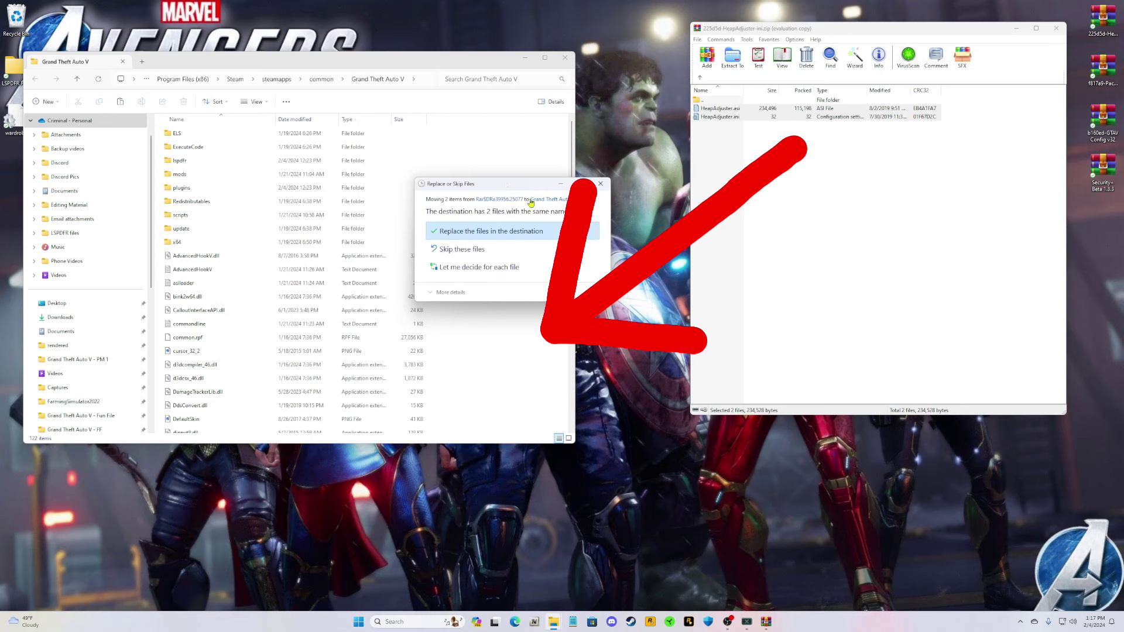
left_click(489, 231)
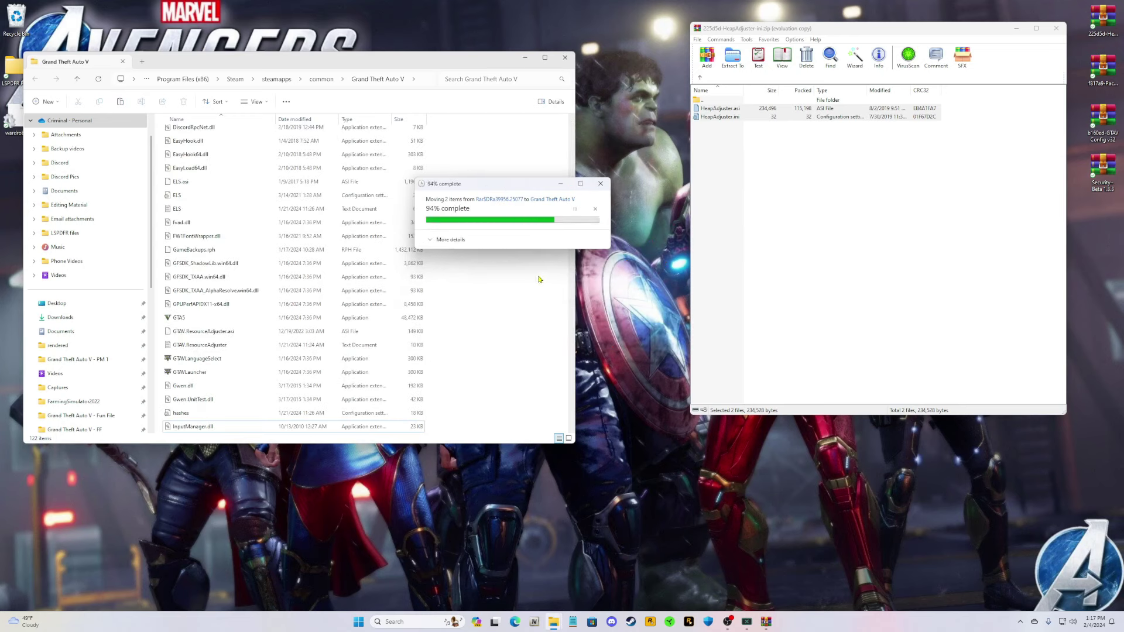
- Refresh the game folder and discard the HeapAdjuster archive in the Recycle Bin
left_click(98, 79)
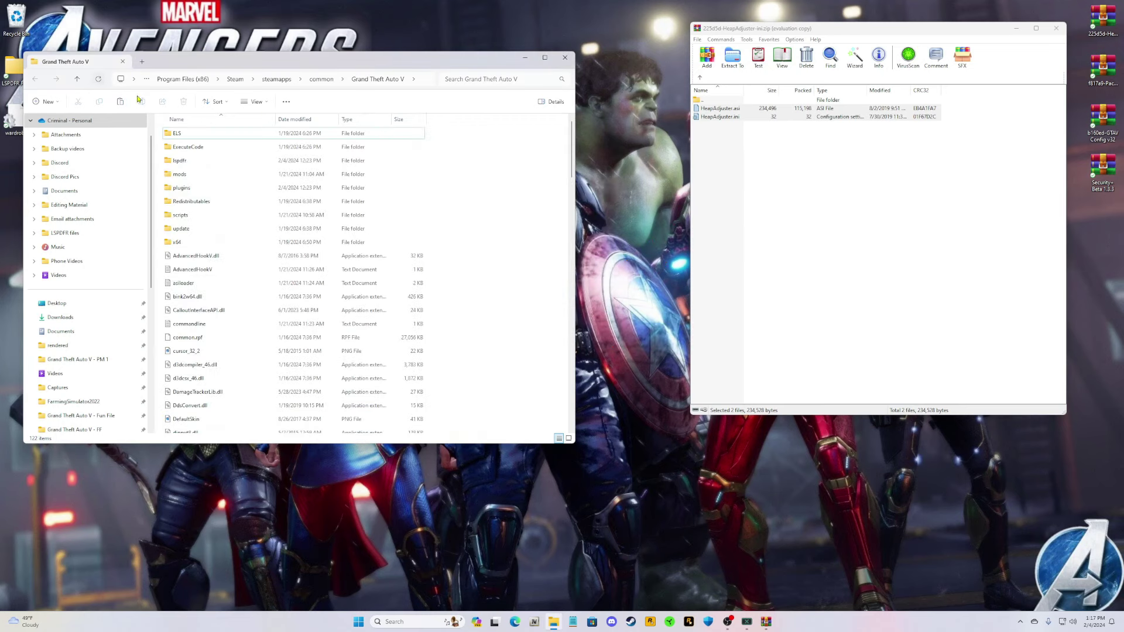
left_click(1057, 28)
left_click_drag(1094, 22, 16, 20)
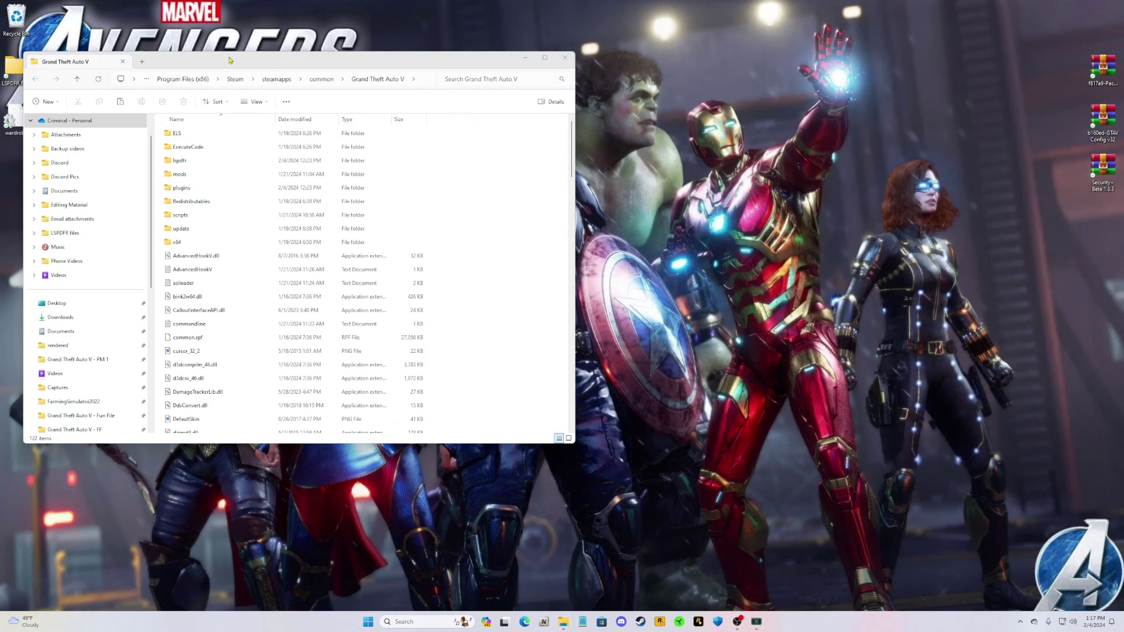
- Copy the Packfile Limit Adjuster's ASI and configuration files, without ReadMe.txt, from the archive into the Grand Theft Auto V folder
left_click_drag(230, 53, 346, 93)
double_click(1102, 69)
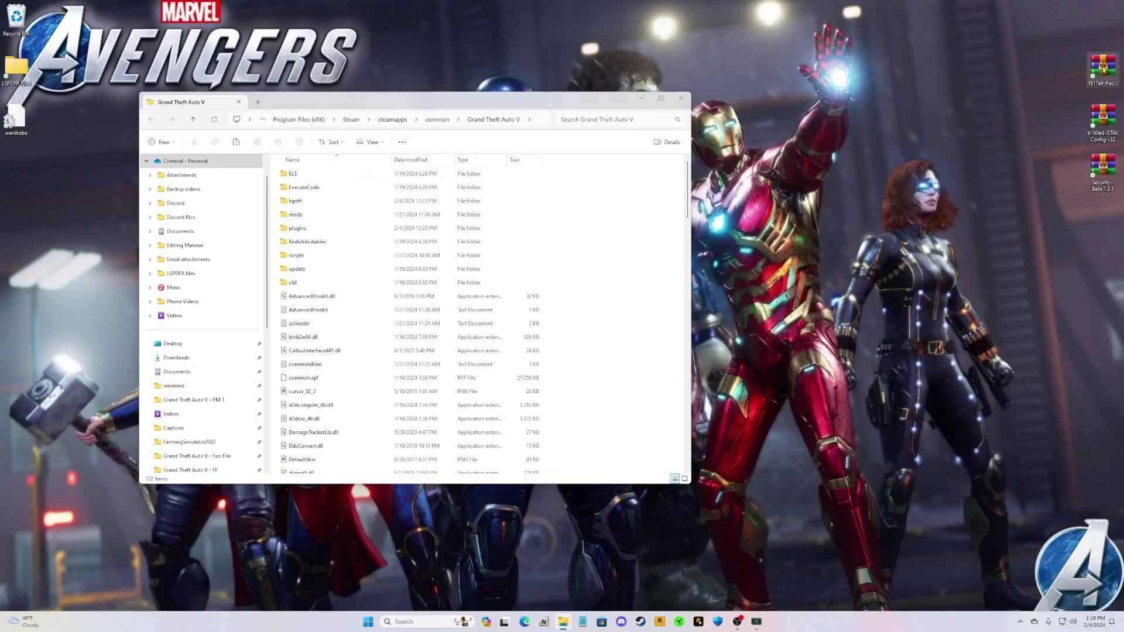
left_click_drag(501, 102, 451, 83)
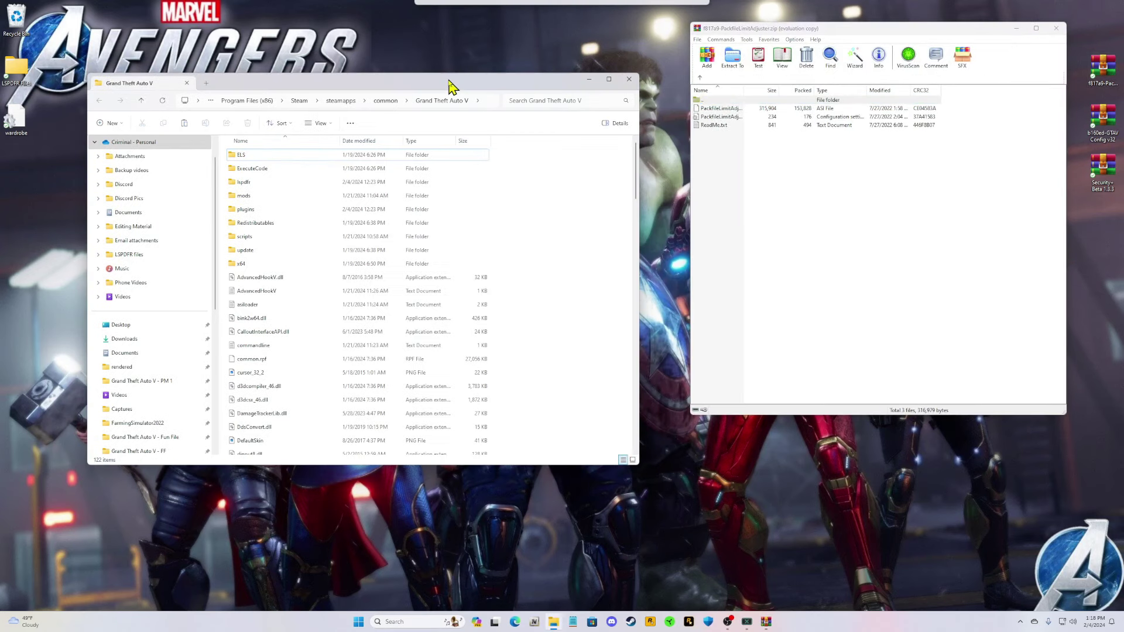
left_click_drag(894, 227, 739, 120)
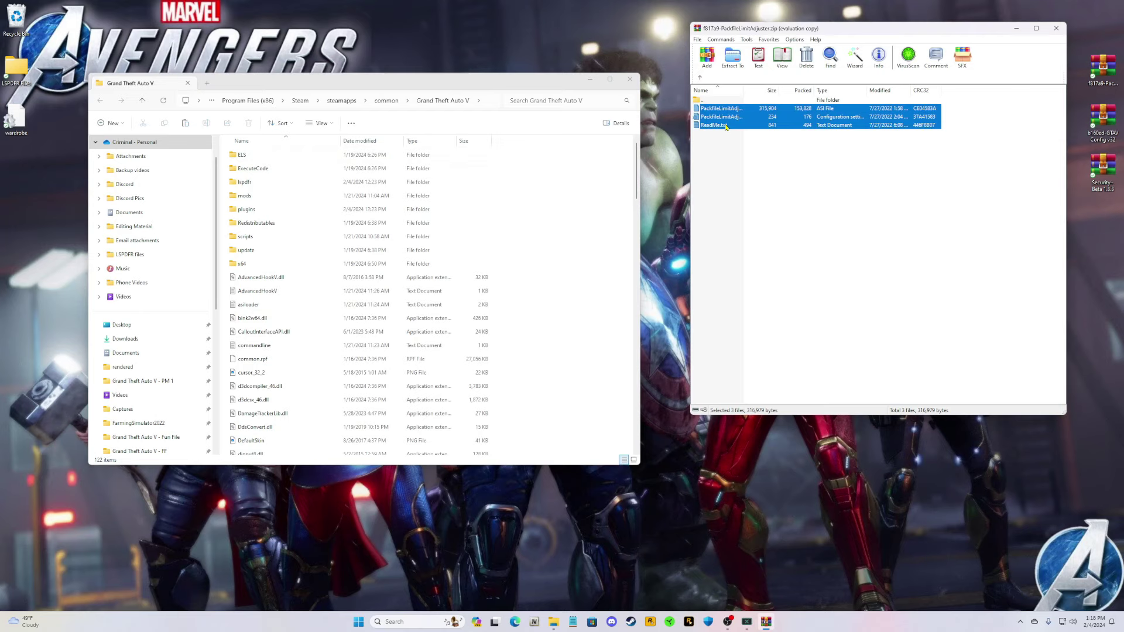
left_click(726, 127, "ctrl")
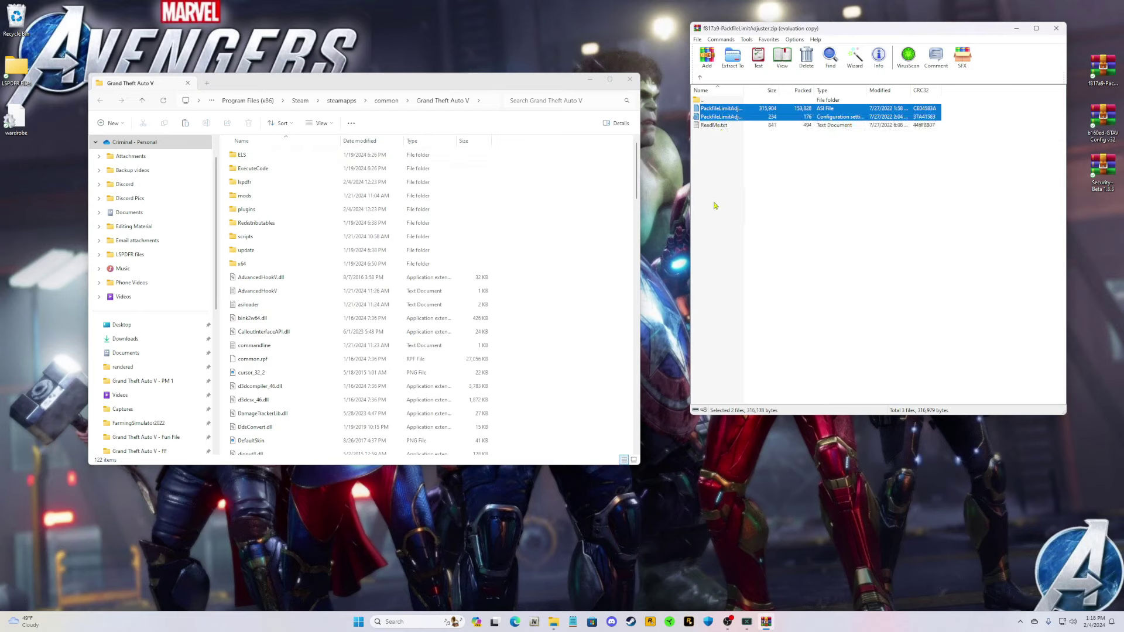
mouse_move(746, 109)
left_mouse_down()
mouse_move(761, 111)
mouse_move(739, 112)
left_mouse_up()
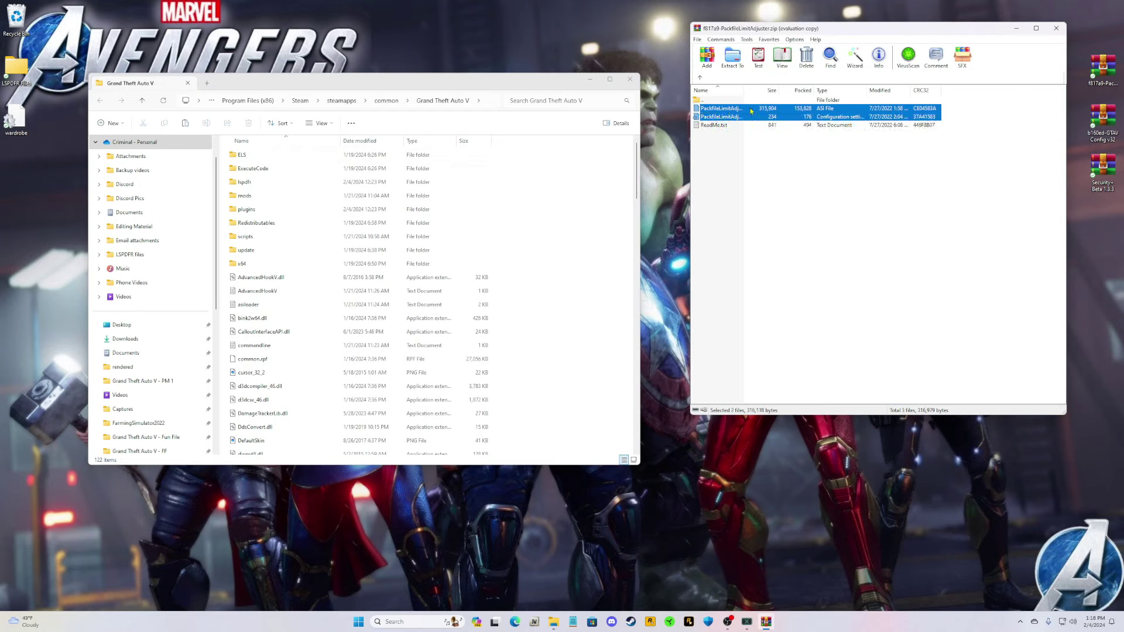